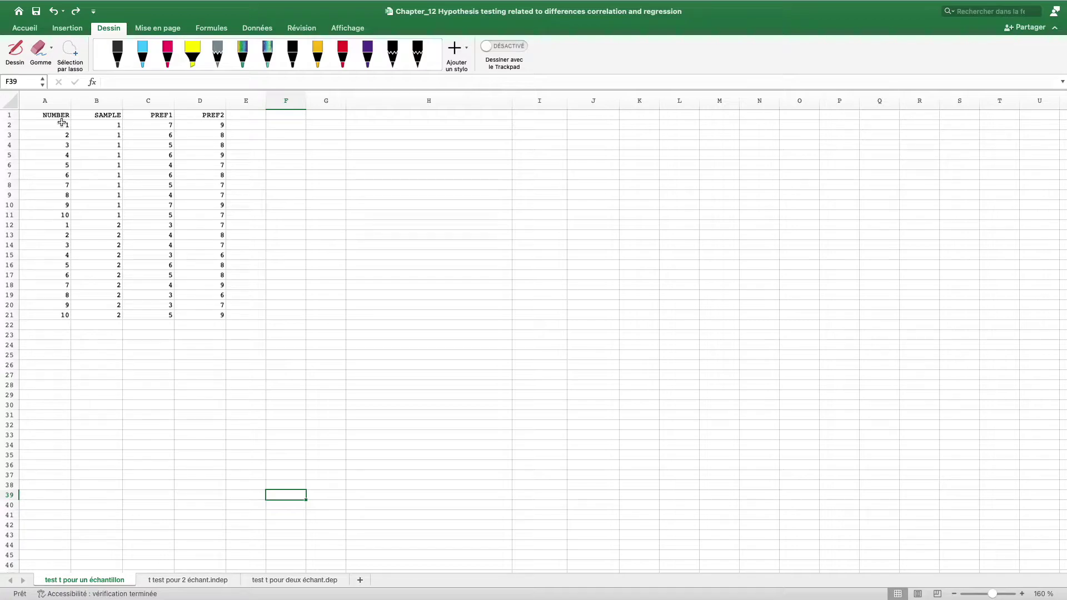
drag(61, 125, 56, 205)
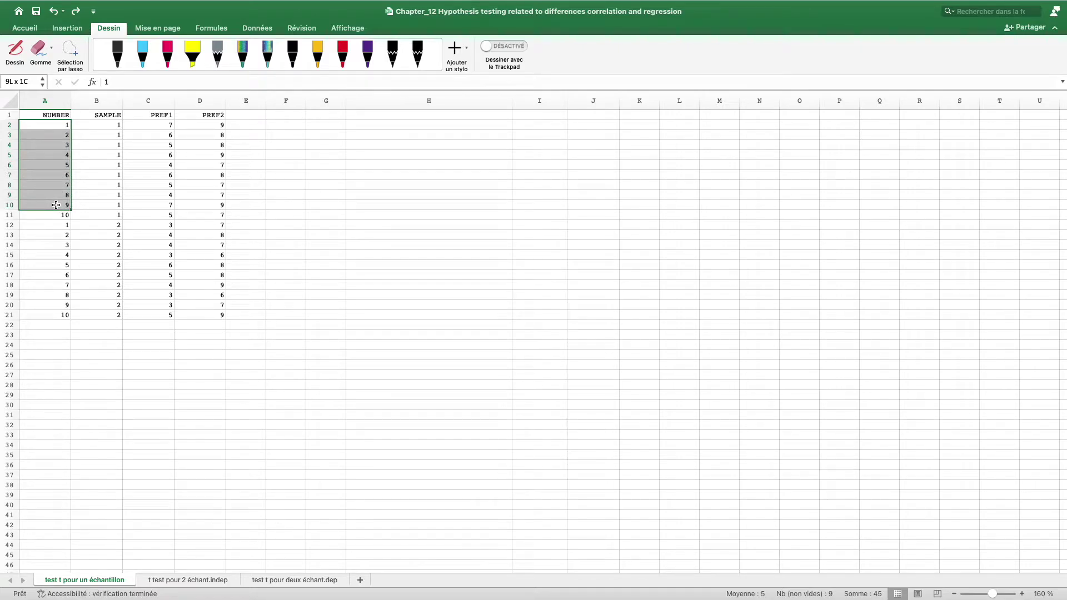
drag(64, 117, 92, 215)
click(95, 165)
- Rename the SAMPLE column header in B1 to "echant"
click(98, 115)
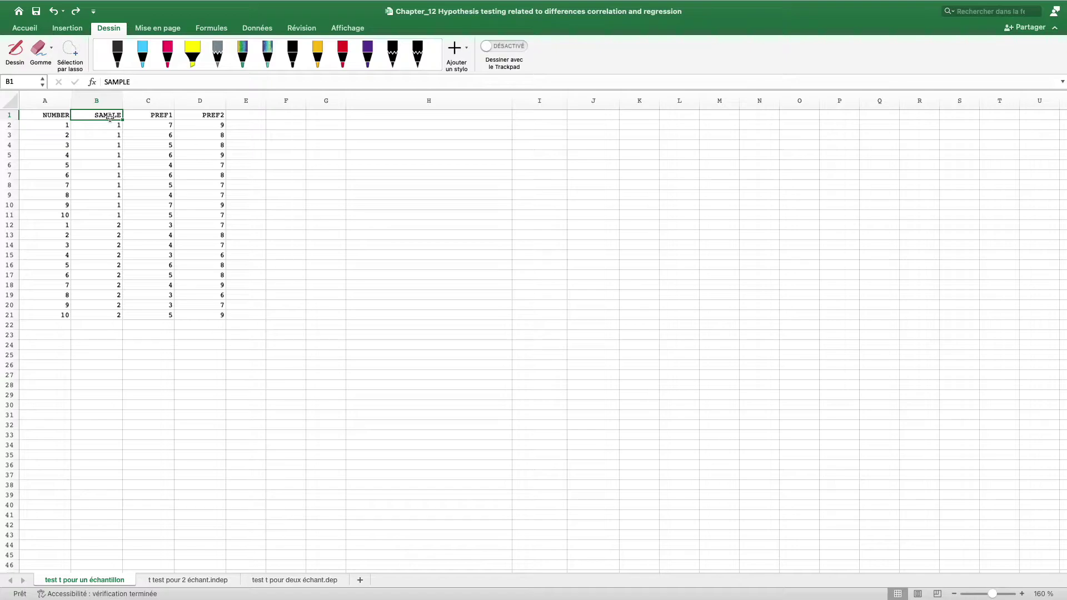
text(echantil)
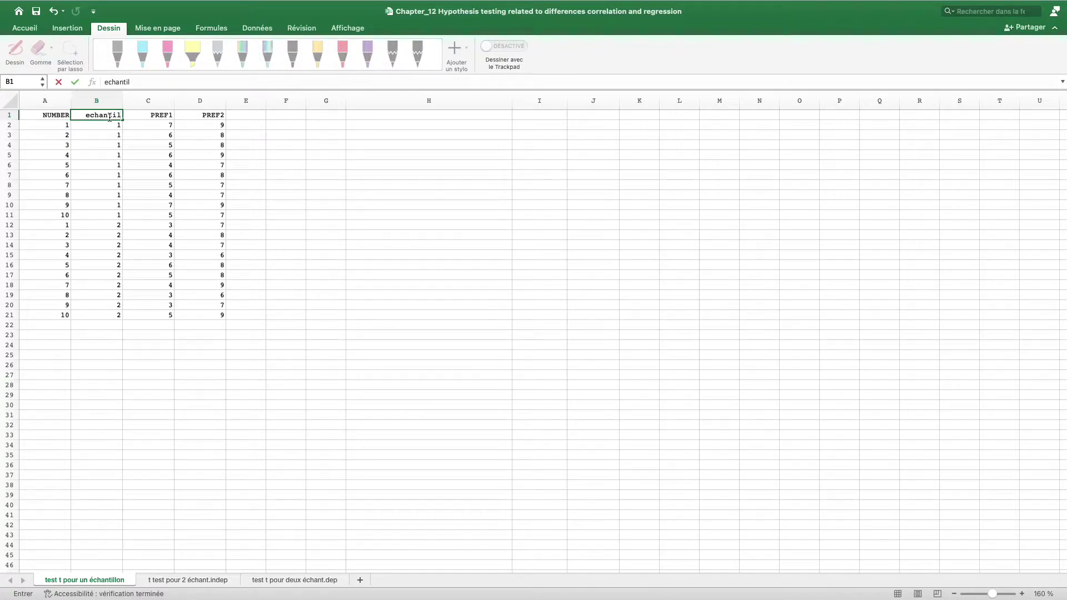
key(BackSpace)
key(BackSpace)
click(161, 116)
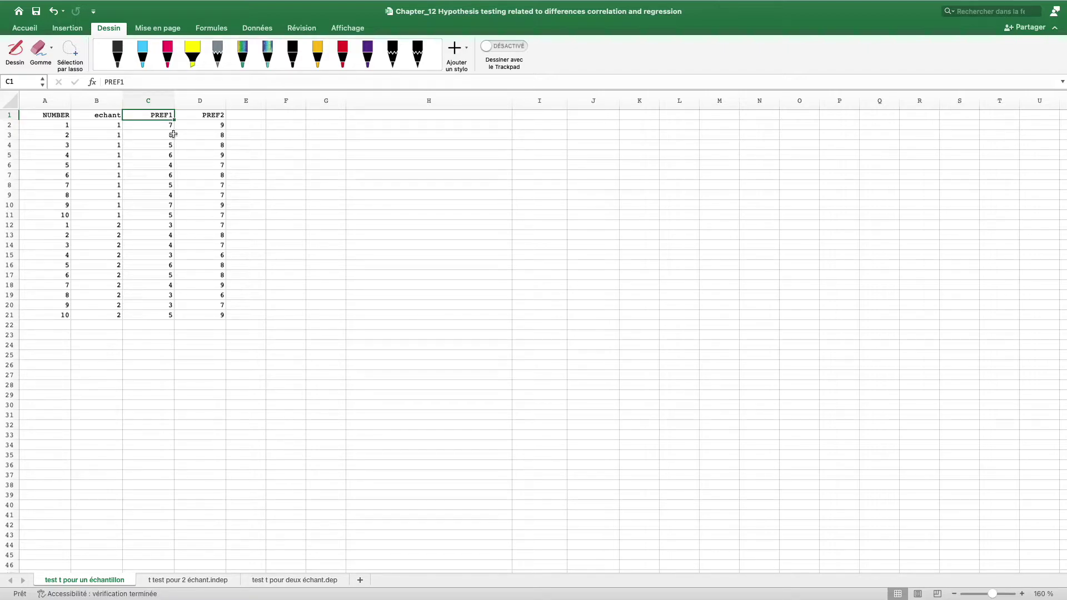
- Review the PREF1 and PREF2 scores of the ten participants in the first sample, rows 2 to 11
click(166, 128)
drag(166, 128, 165, 211)
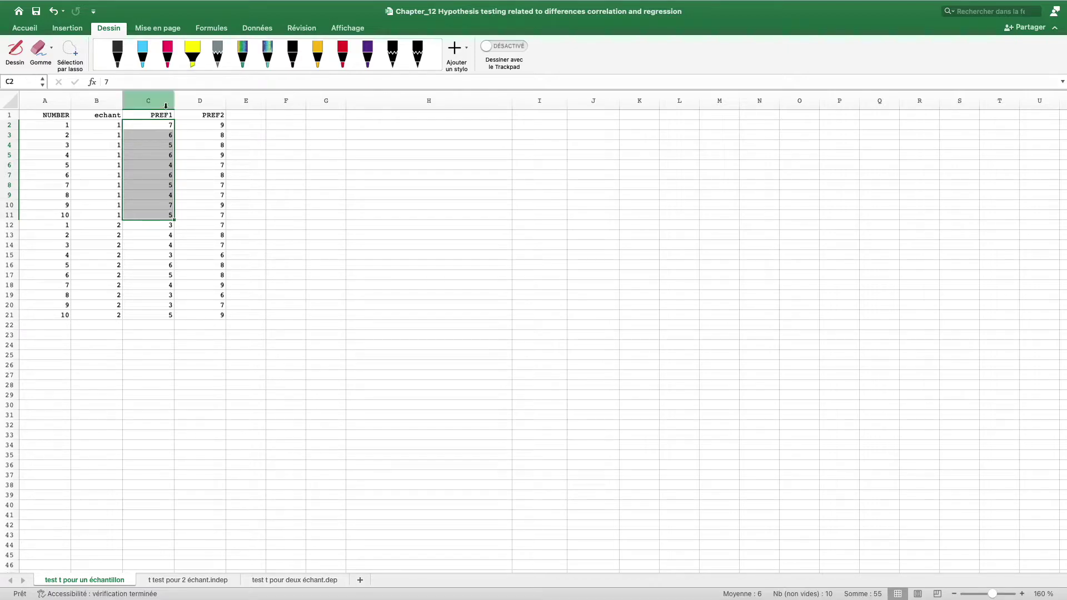
drag(218, 124, 216, 213)
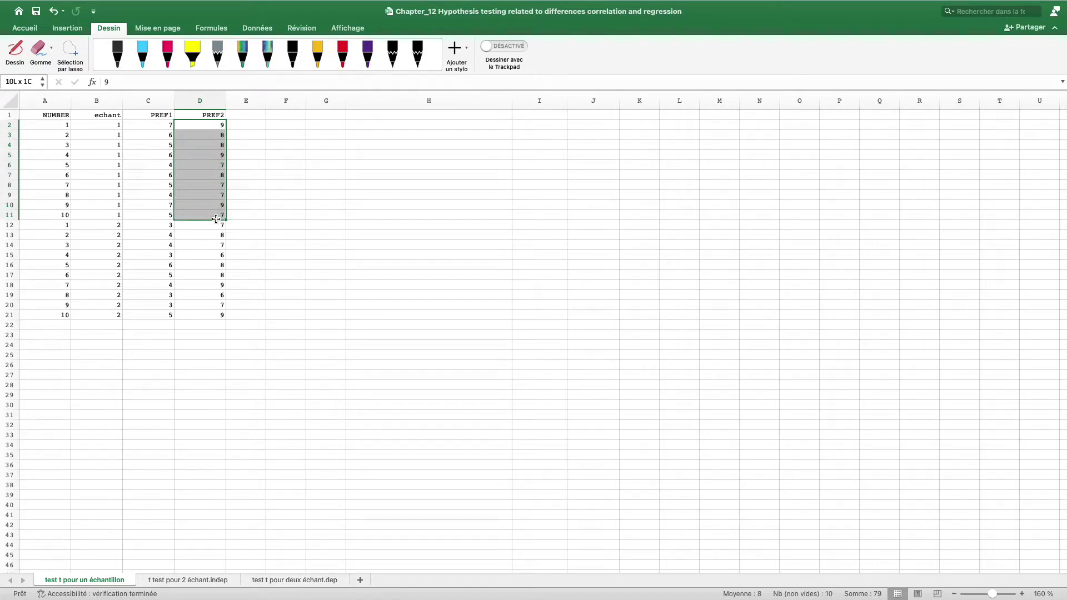
drag(64, 127, 65, 217)
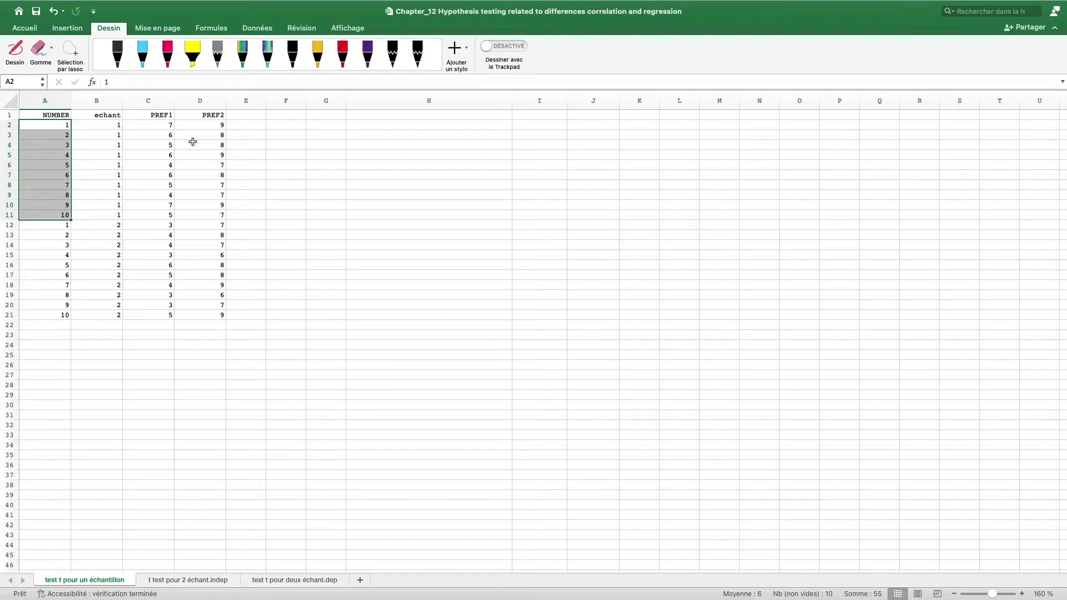
drag(166, 126, 155, 205)
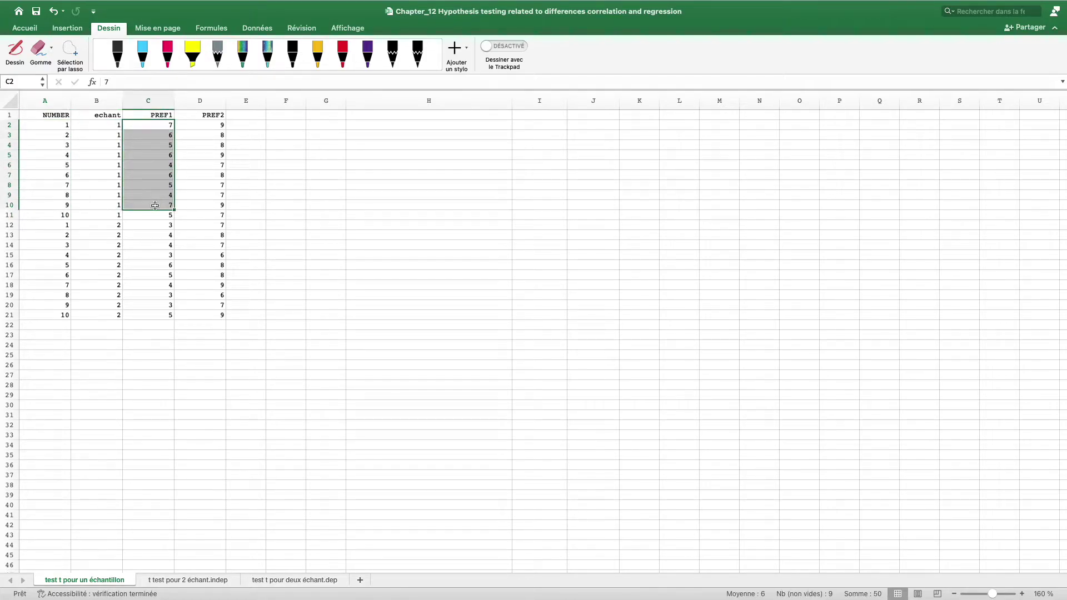
click(266, 167)
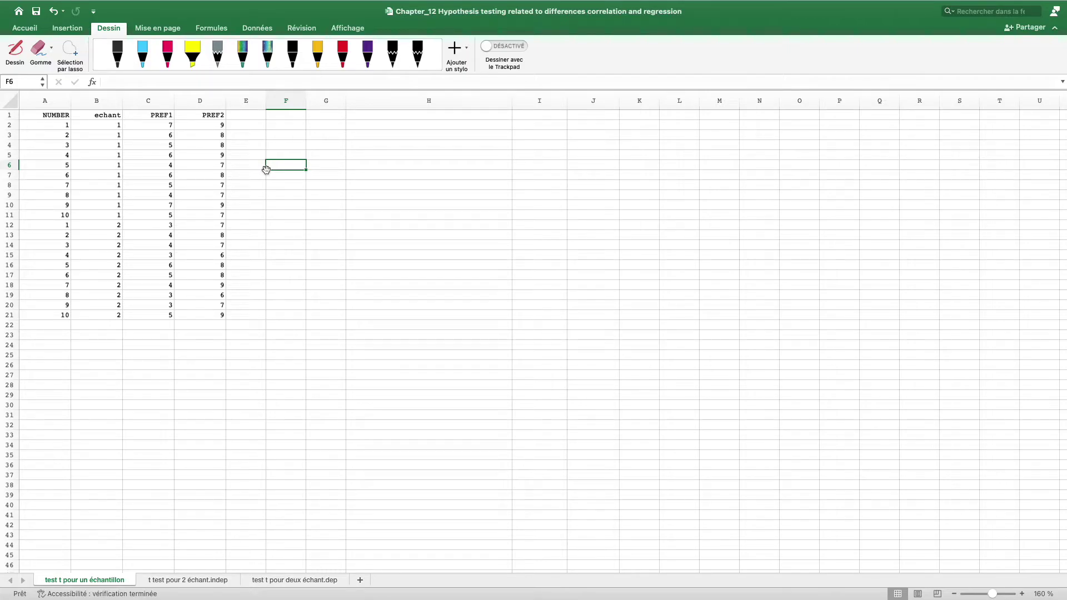
- Handwrite the hypothesis labels H0 and H1 one above the other with the pink pen, in the empty area around column H
click(173, 63)
drag(395, 200, 396, 242)
mouse_move(391, 225)
mouse_down()
mouse_move(411, 223)
mouse_move(412, 243)
mouse_move(417, 223)
mouse_up()
drag(406, 265, 409, 307)
mouse_move(405, 290)
mouse_down()
mouse_move(425, 286)
mouse_move(426, 307)
mouse_up()
drag(431, 307, 445, 310)
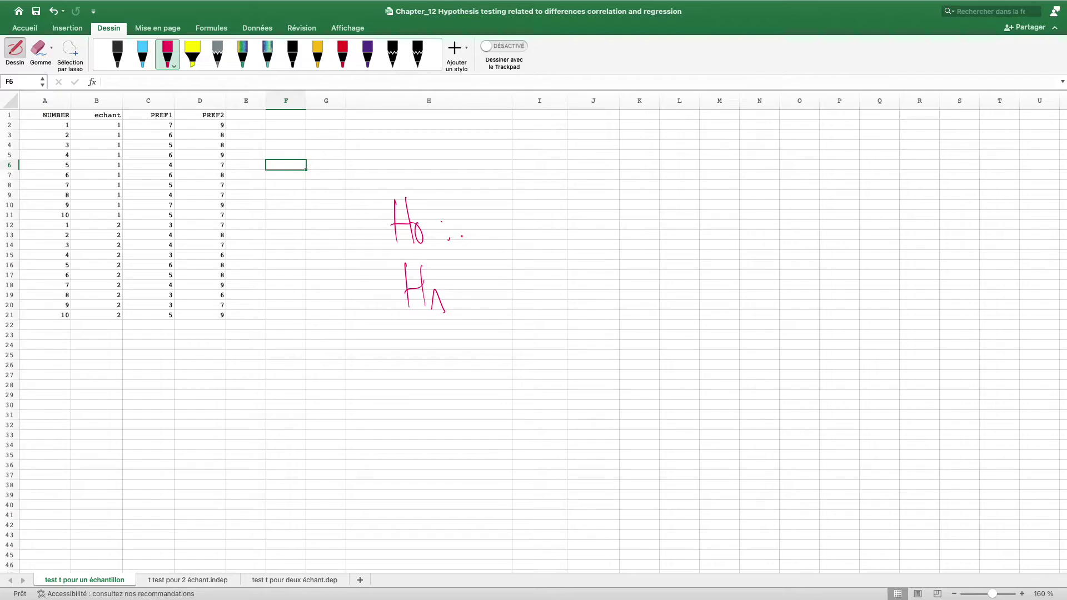
- Handwrite the null hypothesis "pref = 5" in pink beside the H0 label
mouse_move(485, 217)
mouse_down()
mouse_move(493, 245)
mouse_move(482, 225)
mouse_move(504, 217)
mouse_up()
mouse_move(500, 221)
mouse_down()
mouse_move(511, 245)
mouse_move(523, 220)
mouse_up()
click(525, 231)
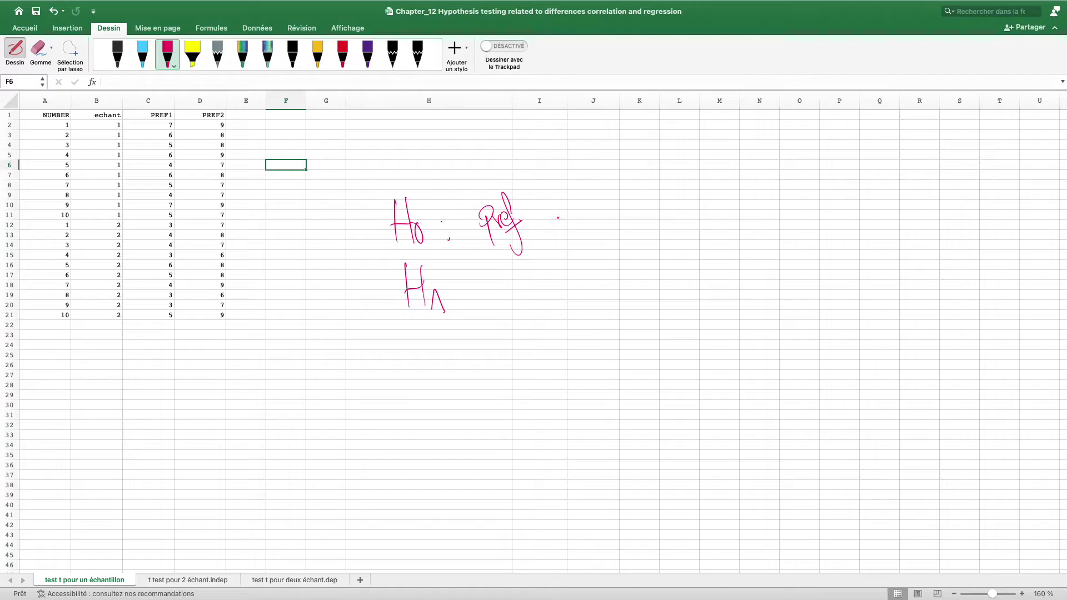
mouse_move(555, 210)
mouse_down()
mouse_move(576, 202)
mouse_move(573, 216)
mouse_up()
drag(583, 186, 581, 216)
drag(576, 189, 598, 176)
- Handwrite the alternative hypothesis "pref ≠ 5" in pink beside the H1 label and stop drawing
drag(516, 284, 522, 307)
drag(510, 286, 532, 279)
mouse_move(534, 285)
mouse_down()
mouse_move(538, 272)
mouse_move(550, 303)
mouse_move(553, 277)
mouse_up()
drag(558, 268, 580, 265)
mouse_move(572, 256)
mouse_down()
mouse_move(567, 293)
mouse_move(601, 228)
mouse_up()
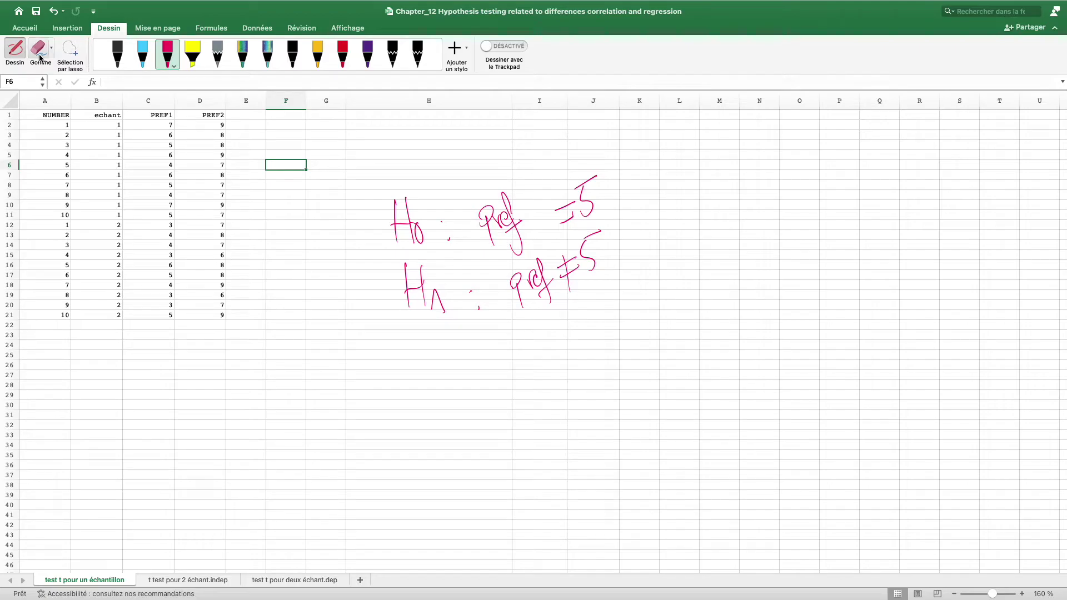
key(Escape)
- Fill the first sample's PREF1 scores in C2:C11 with yellow
drag(161, 125, 154, 212)
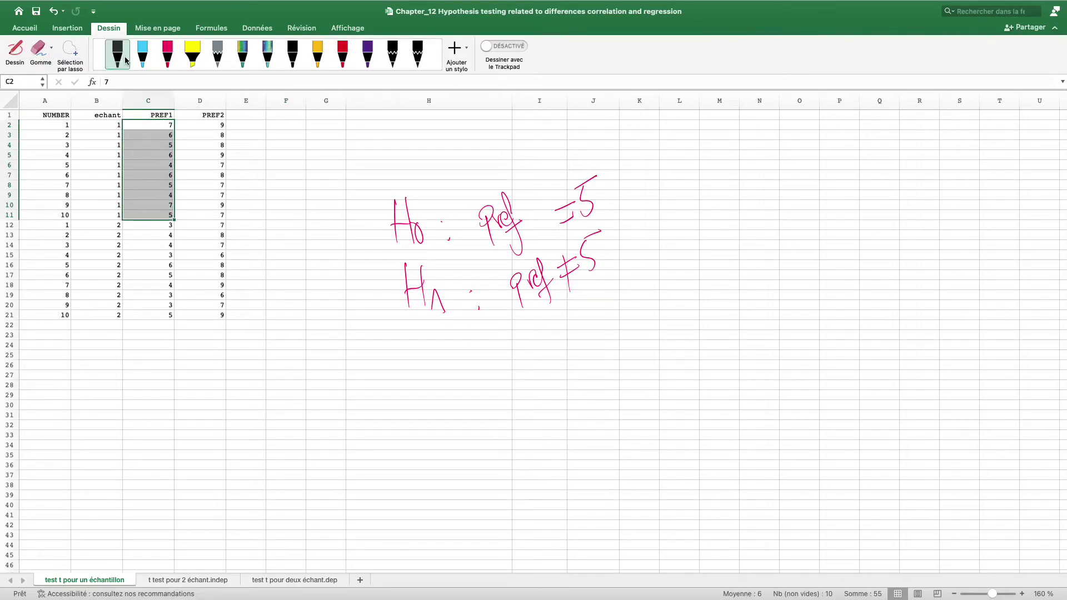
click(40, 28)
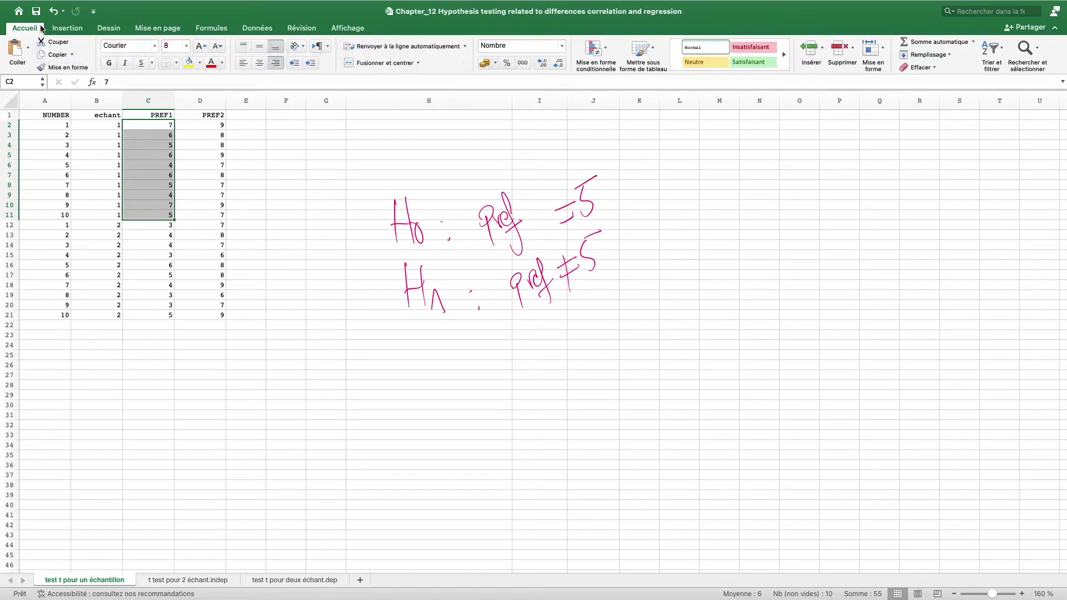
click(188, 61)
- Enter the test value 5 in E2 and copy it down through E11
click(248, 125)
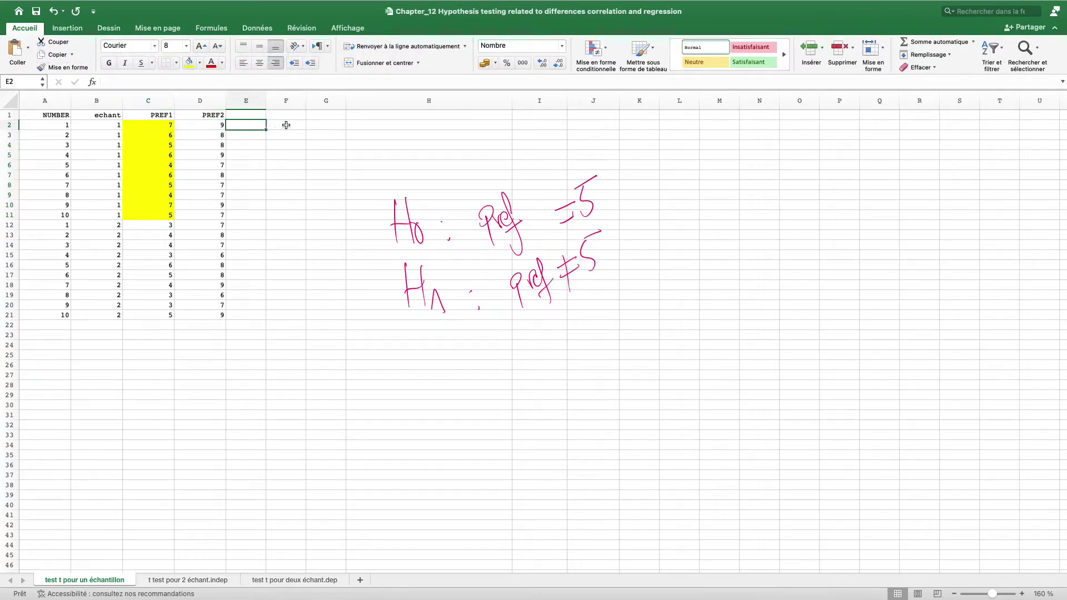
click(284, 146)
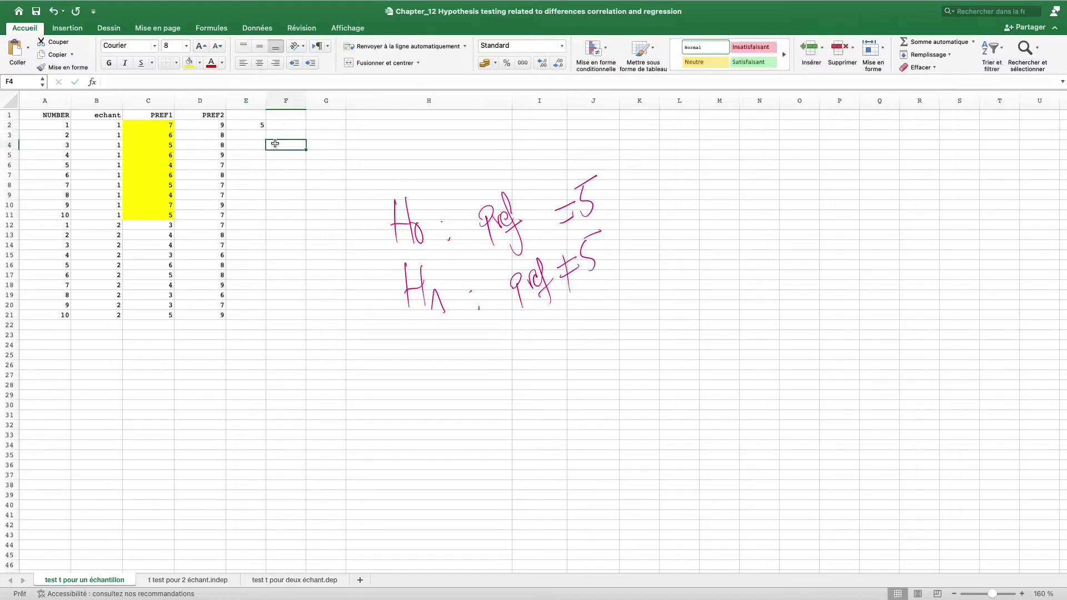
click(262, 127)
drag(266, 131, 253, 222)
click(268, 114)
text(Dum)
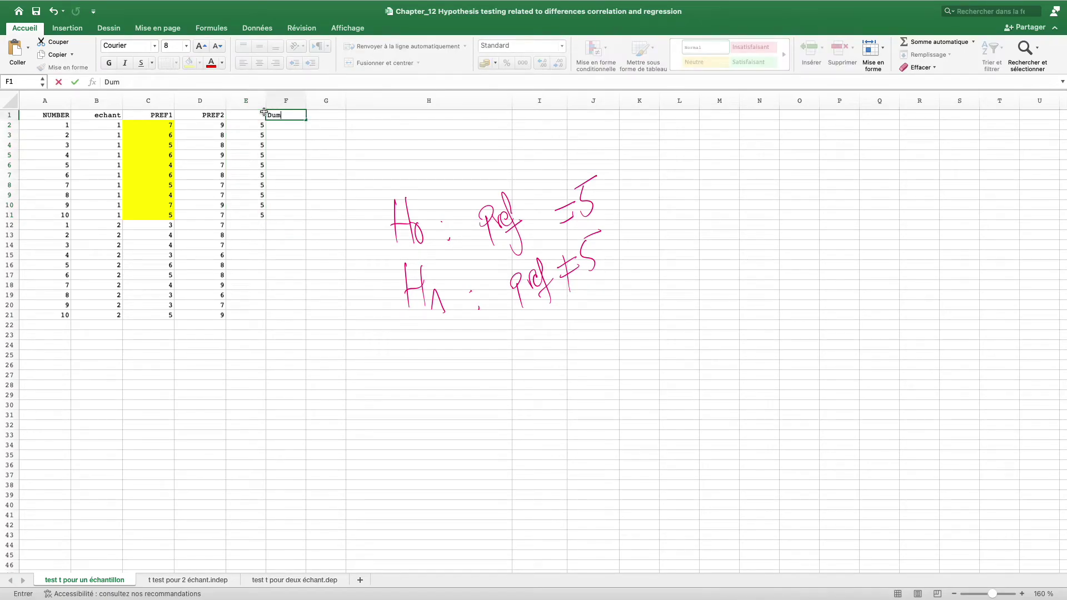
text(my)
key(Return)
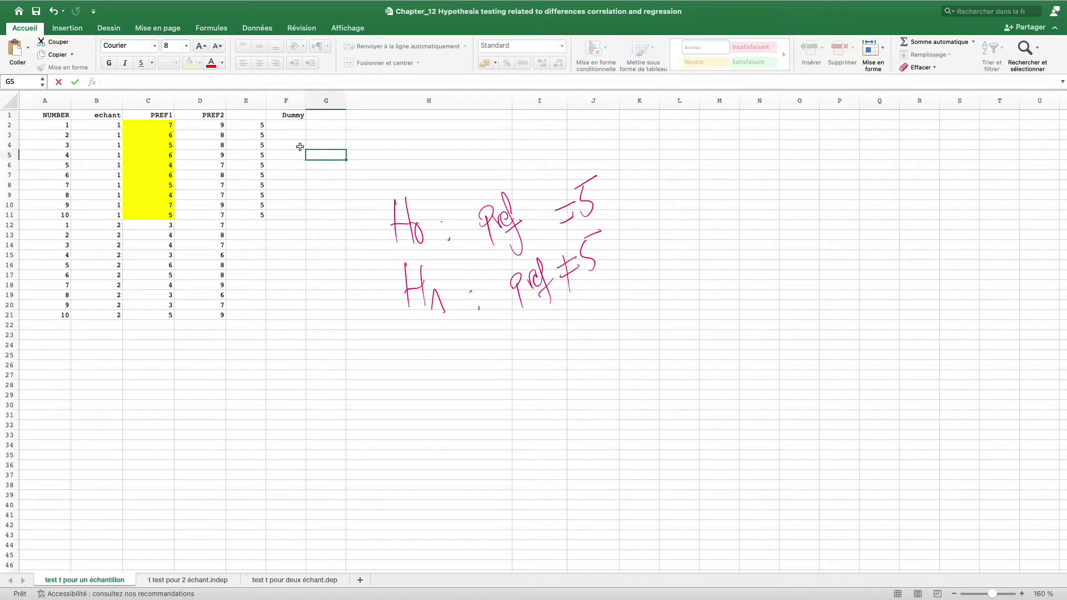
click(290, 118)
key(BackSpace)
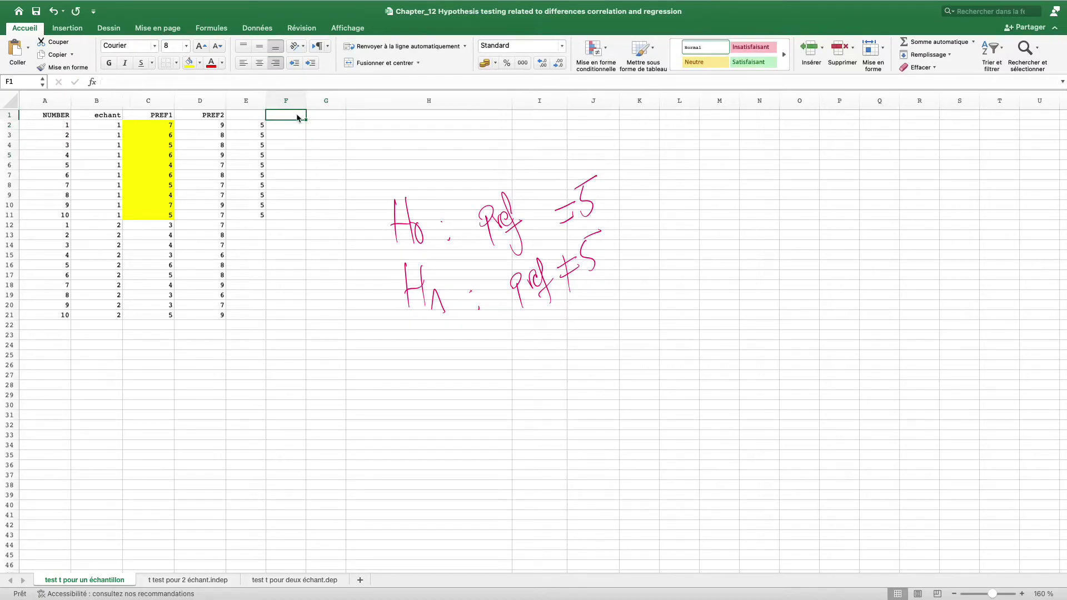
- Label the column of constant 5s with the header "Dummy" in E1
click(263, 117)
text(Dummy)
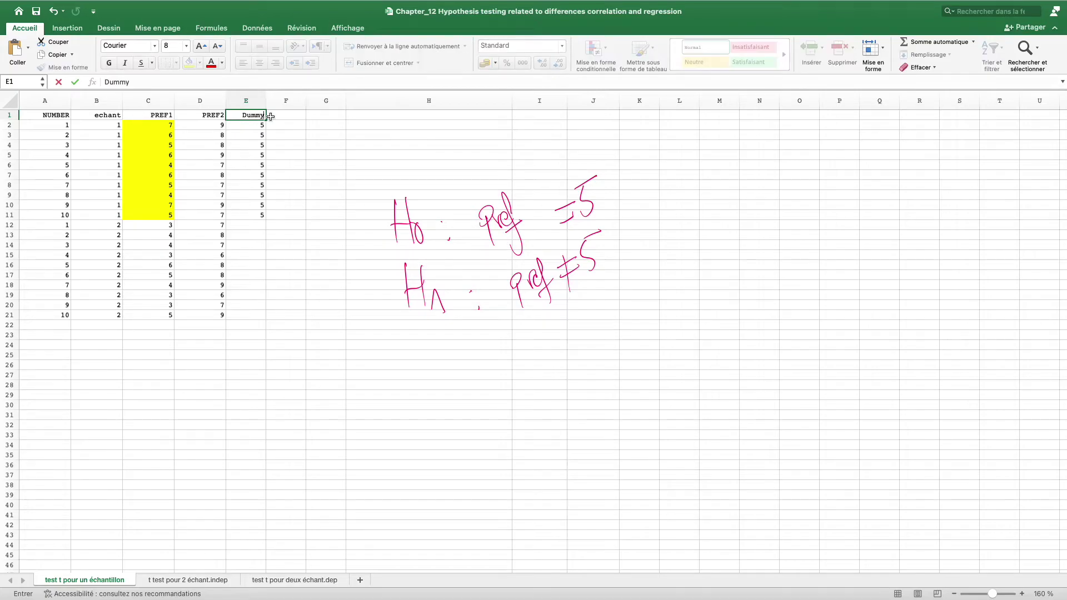
click(292, 135)
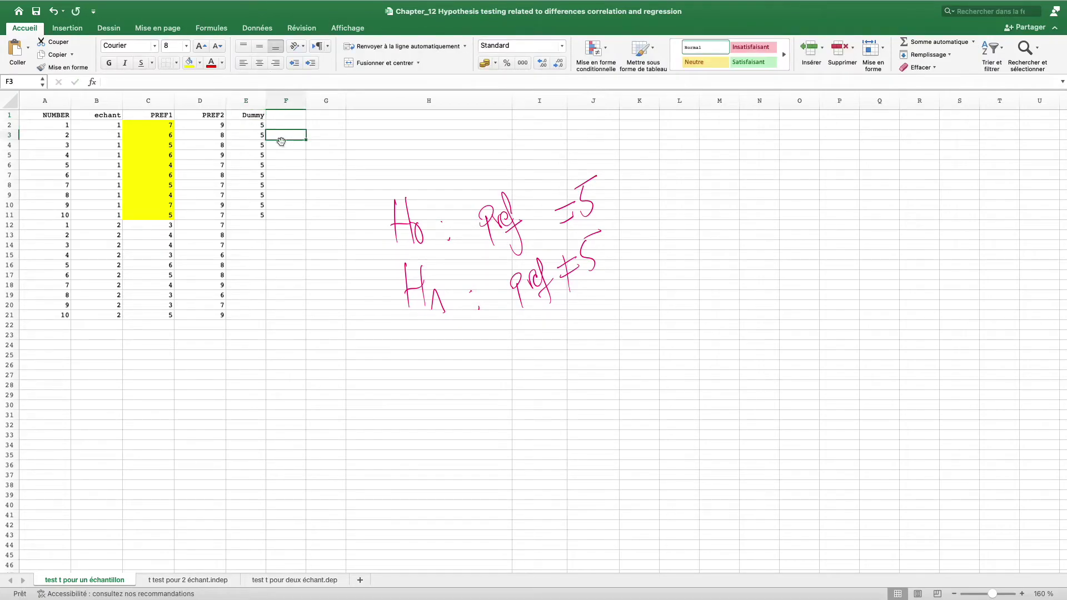
drag(249, 125, 248, 216)
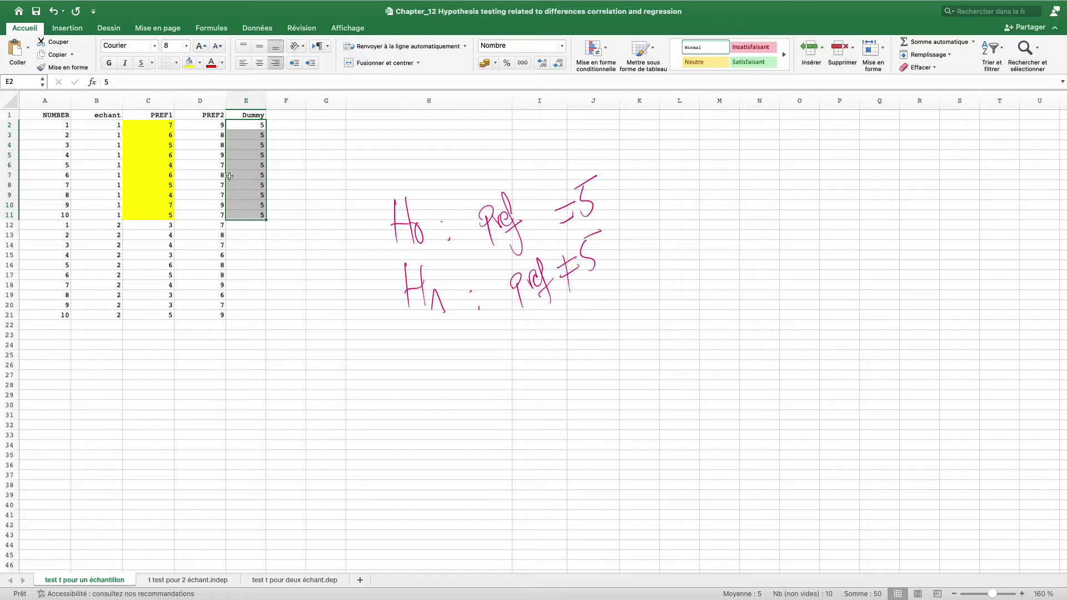
click(296, 187)
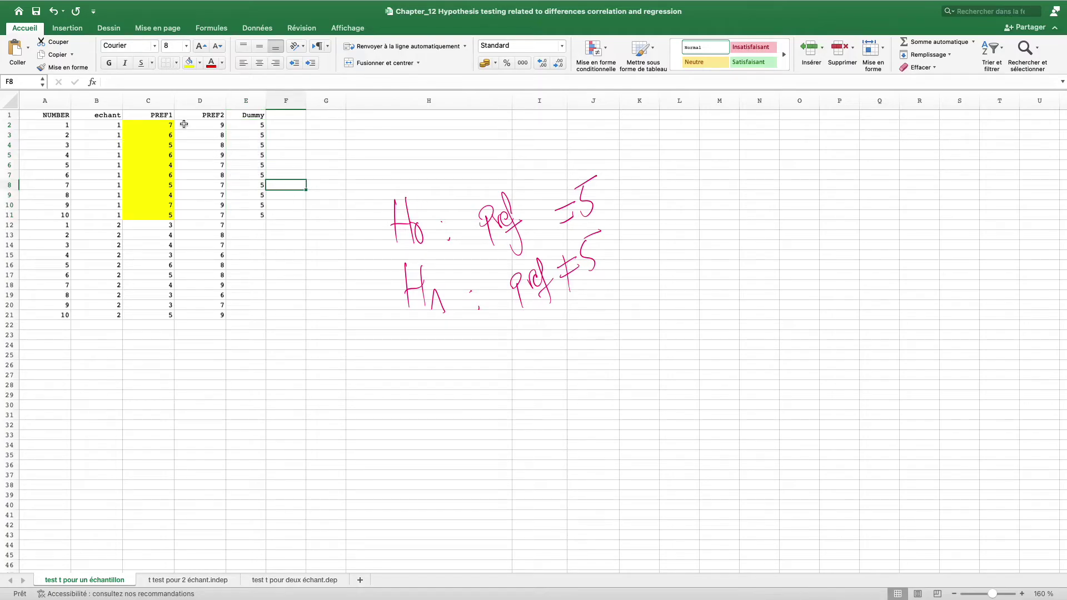
- Start the data analysis "Test d'égalité des espérances: deux observations de variances égales"
click(261, 28)
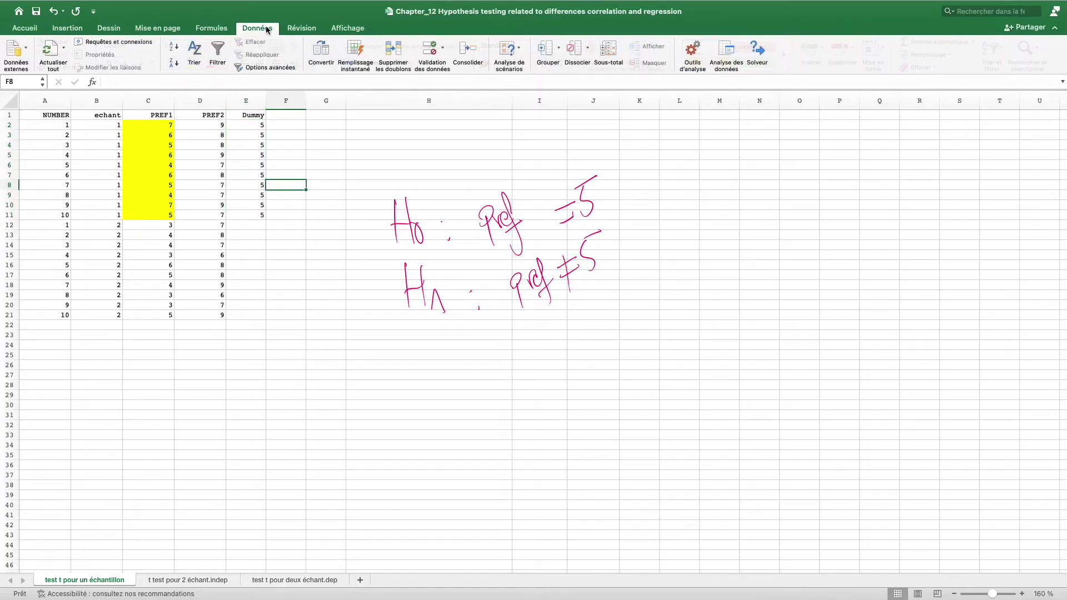
click(721, 63)
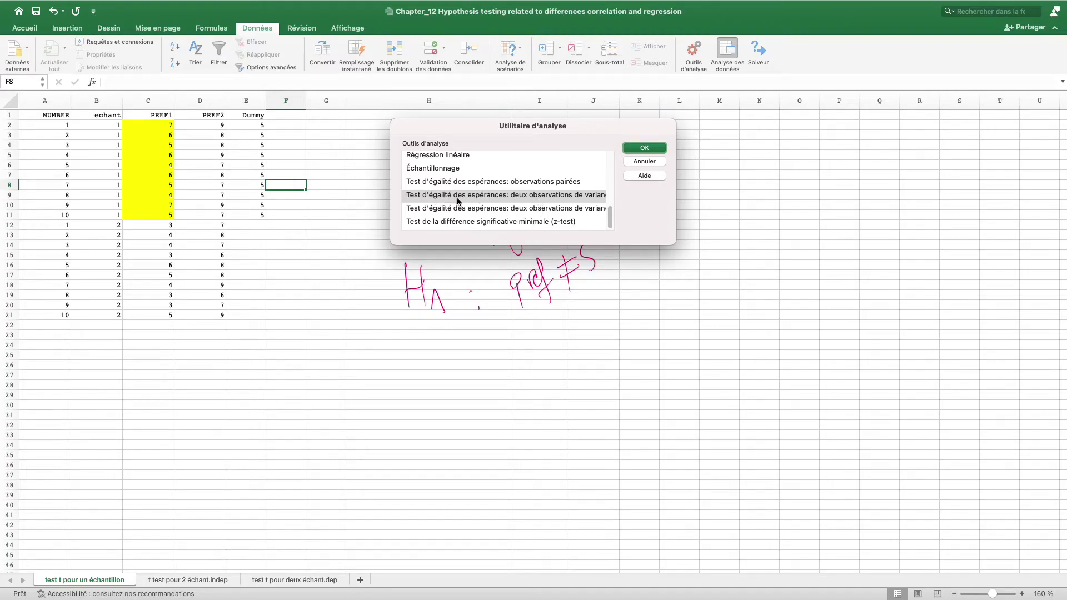
click(557, 197)
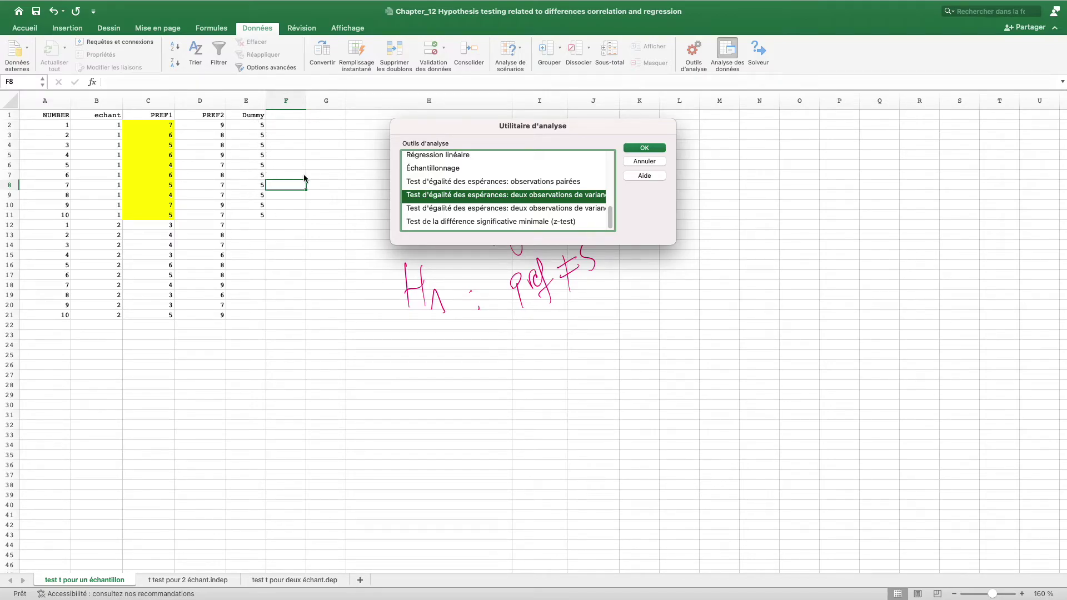
click(634, 149)
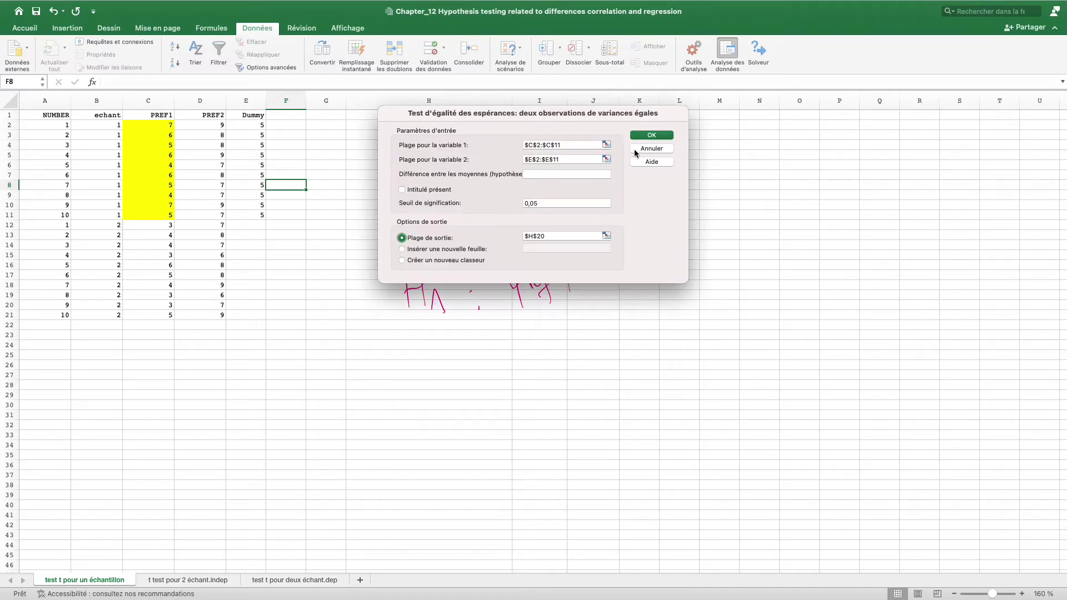
- Set the t-test's variable 1 range to C2:C11 and its variable 2 range to E2:E11
click(606, 145)
drag(148, 125, 159, 215)
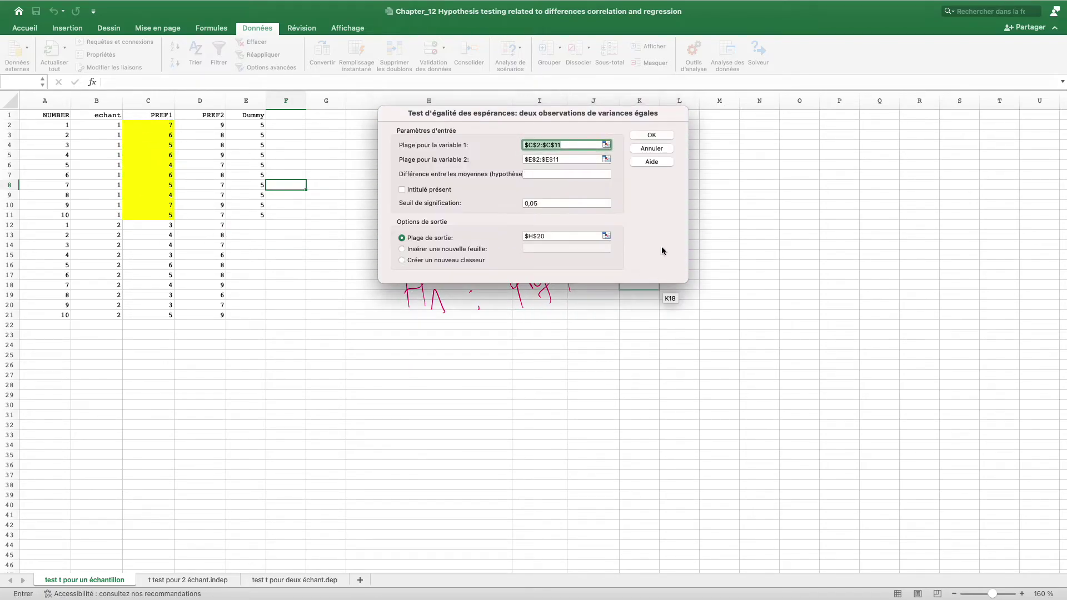
click(607, 159)
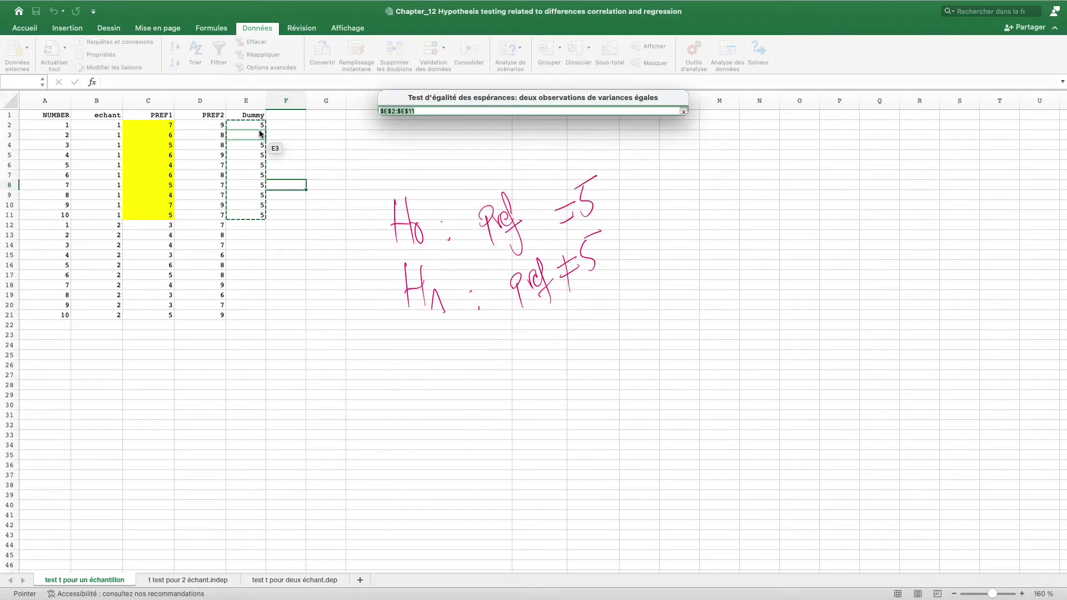
key(Return)
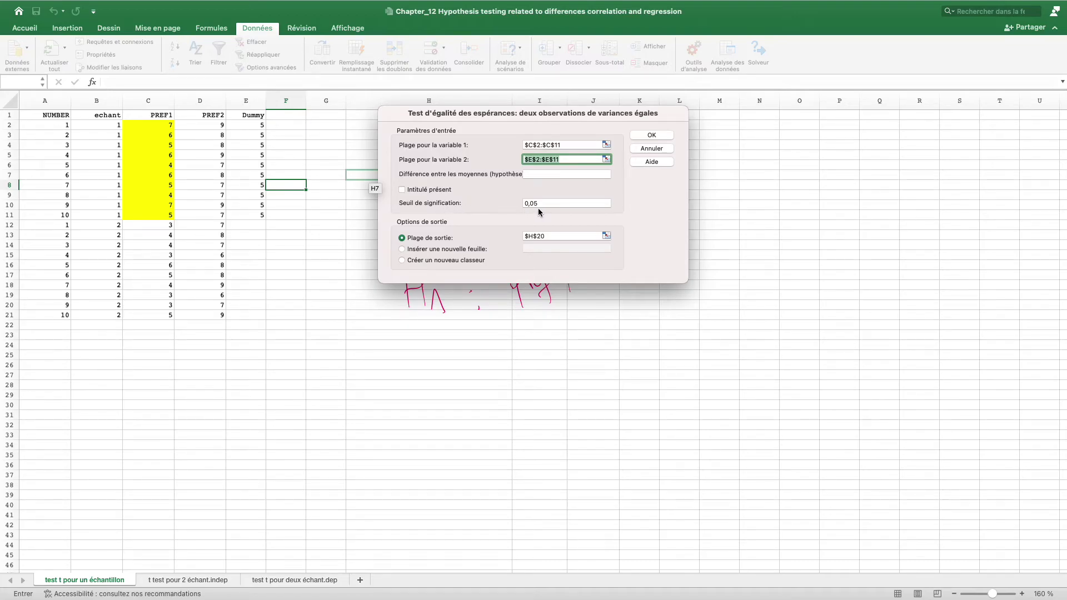
- Set the output range to cell K3 and run the t-test
click(606, 236)
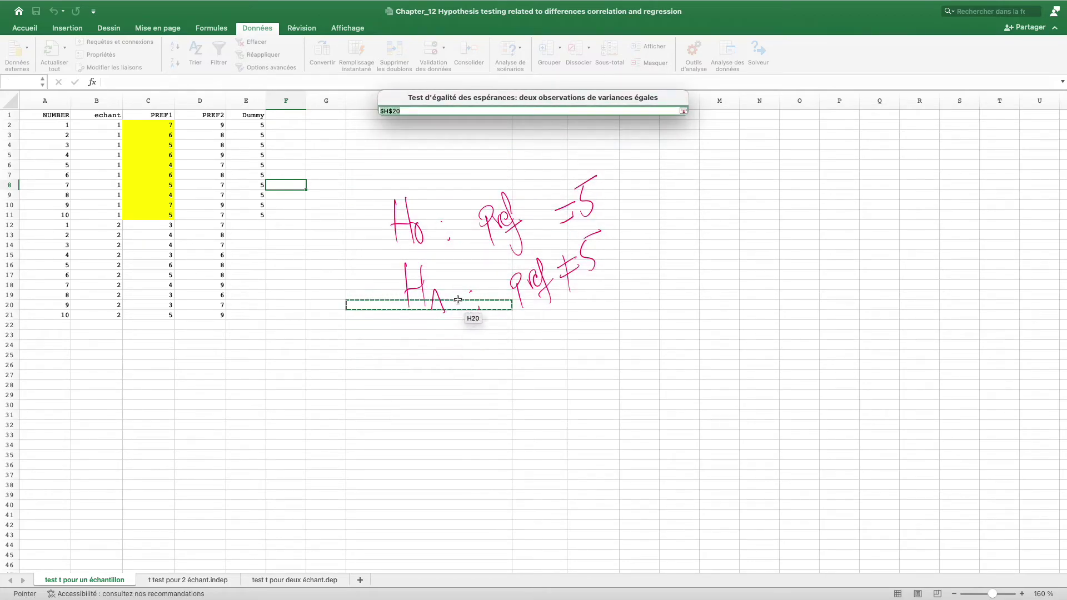
click(650, 138)
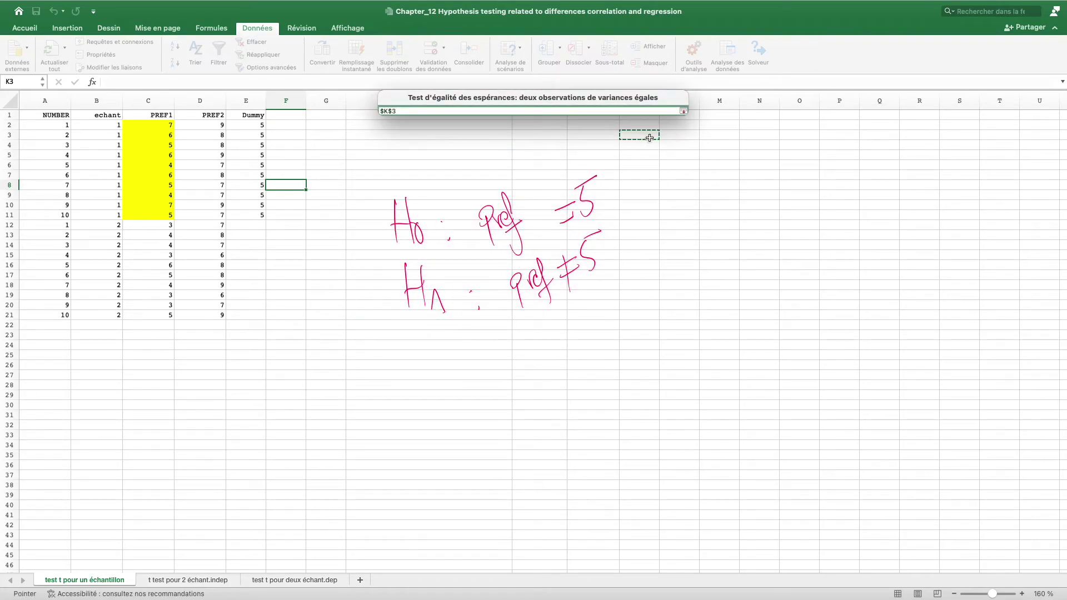
key(Return)
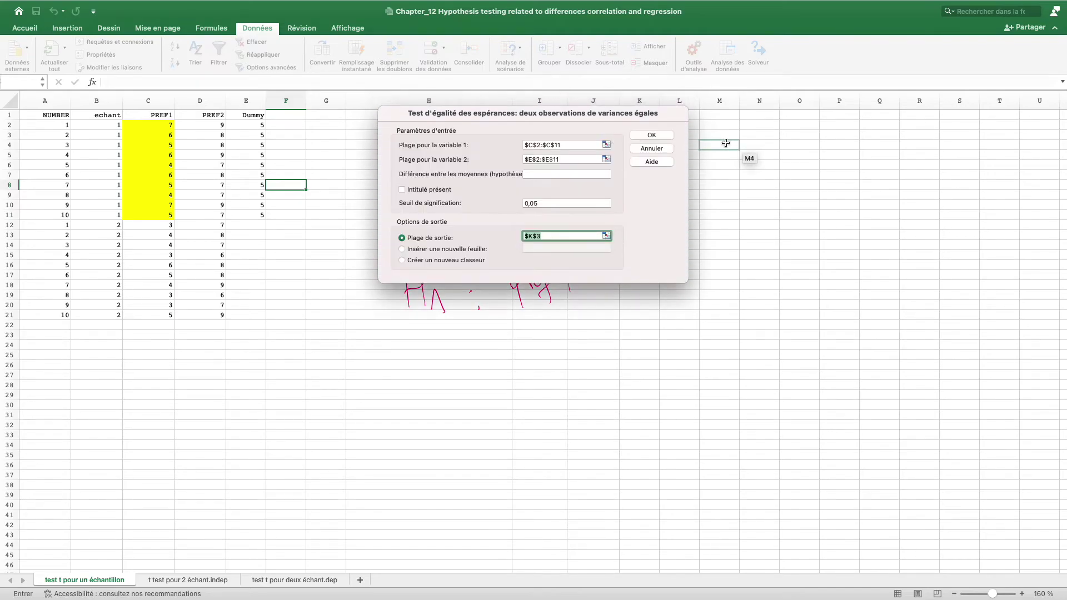
click(652, 135)
- Auto-fit the widths of columns K and L to the t-test results table
double_click(659, 100)
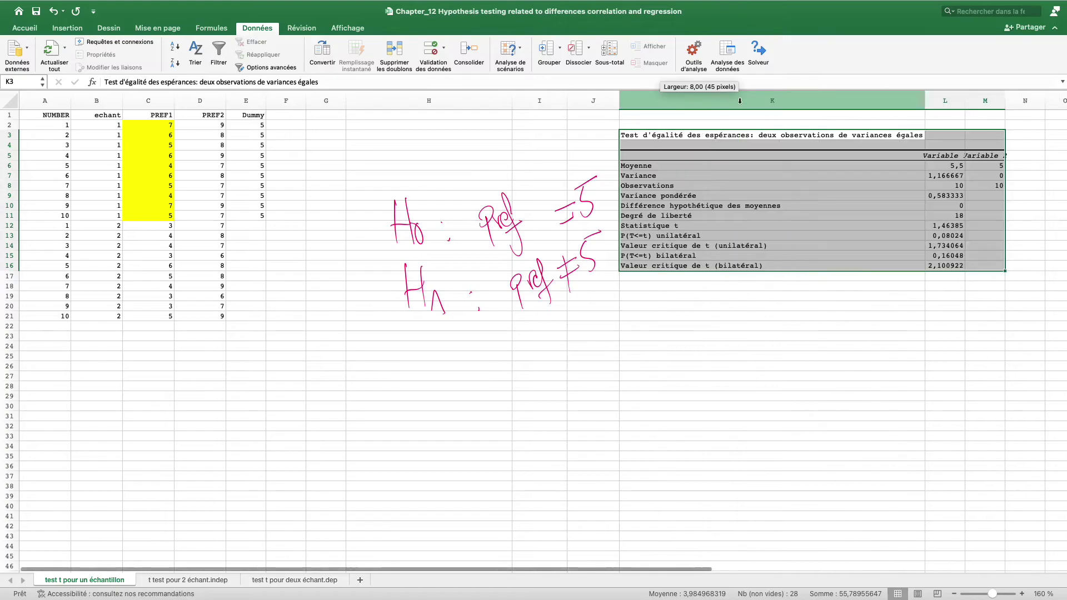
double_click(966, 101)
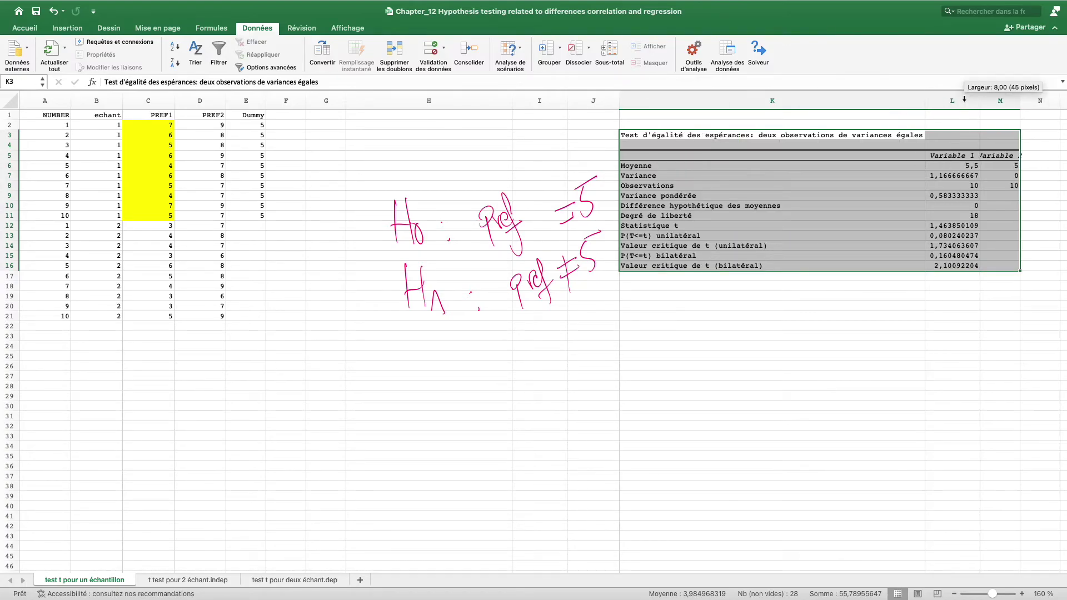
- Examine the mean and variance of the two variables in the t-test results table
click(966, 177)
click(965, 166)
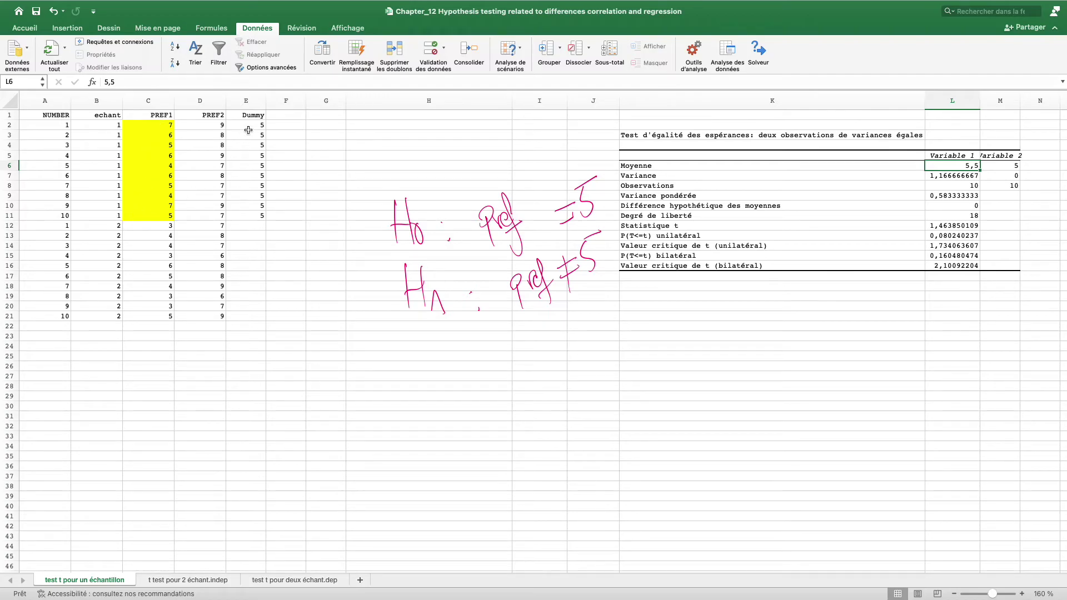
click(1000, 175)
click(950, 177)
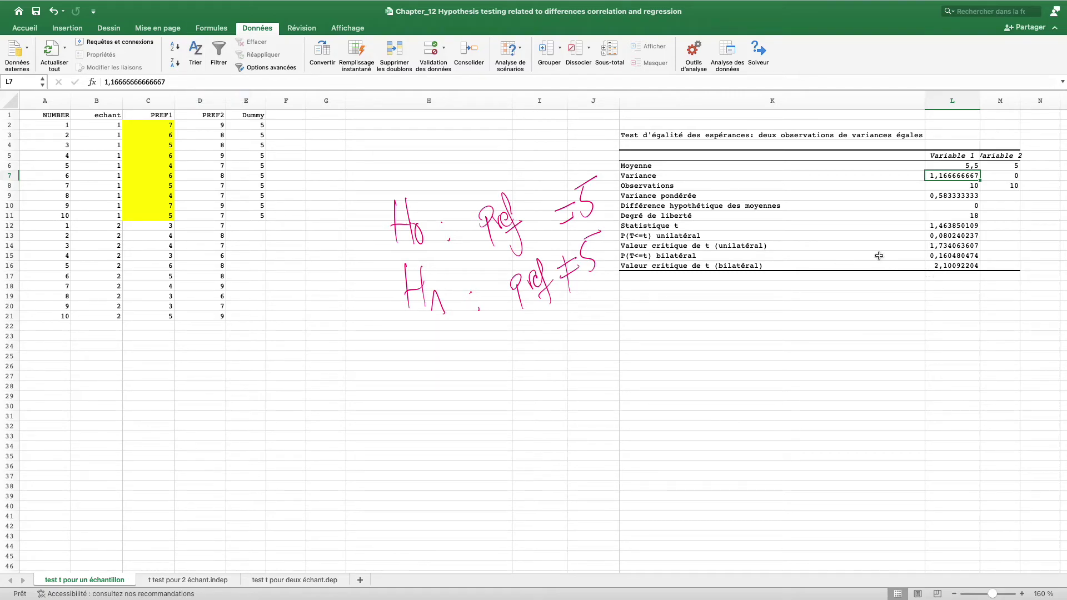
- Fill the label and value cells of the P(T<=t) bilatéral row and the P(T<=t) unilatéral row with yellow
drag(641, 259, 945, 257)
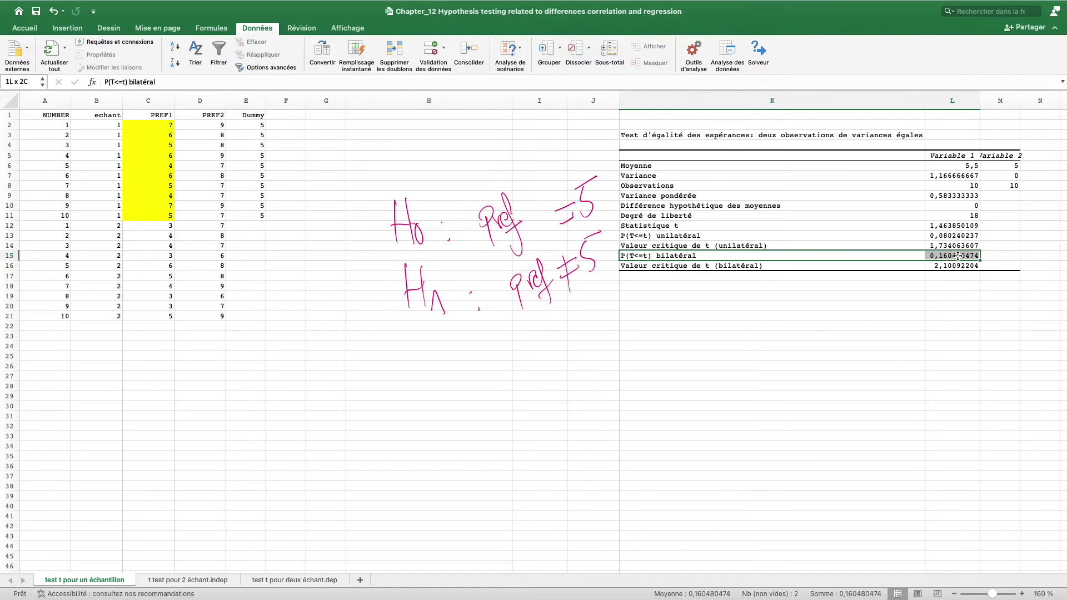
click(40, 32)
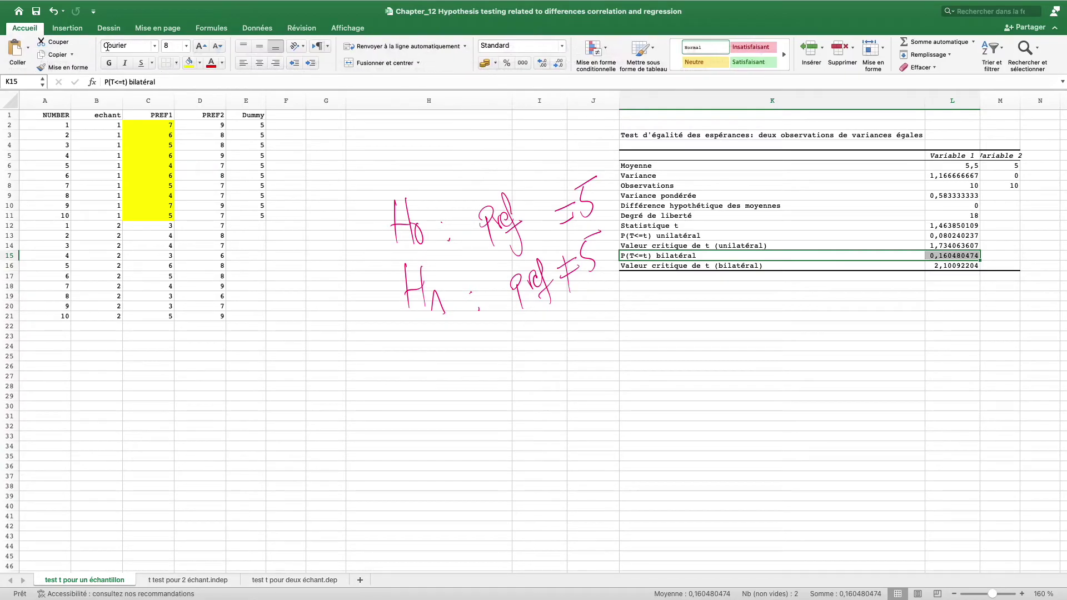
click(189, 62)
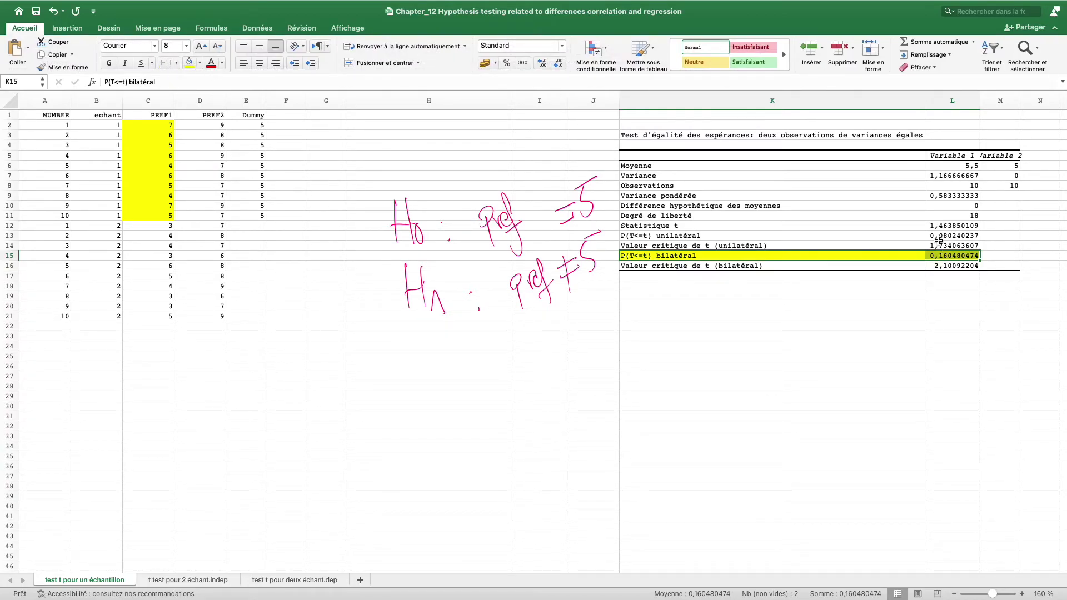
click(676, 236)
drag(867, 239, 945, 236)
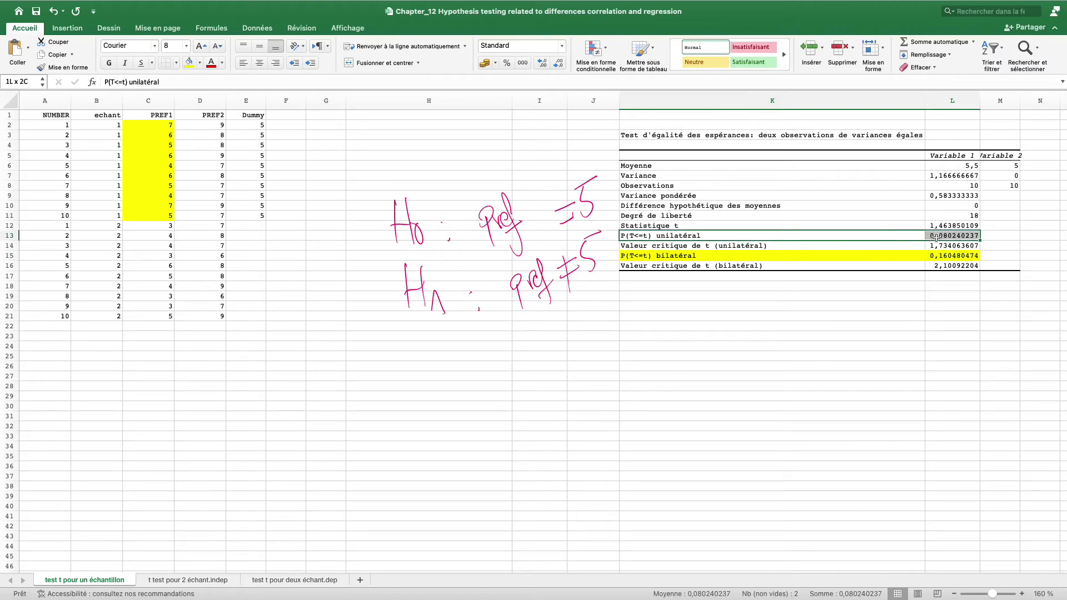
click(190, 62)
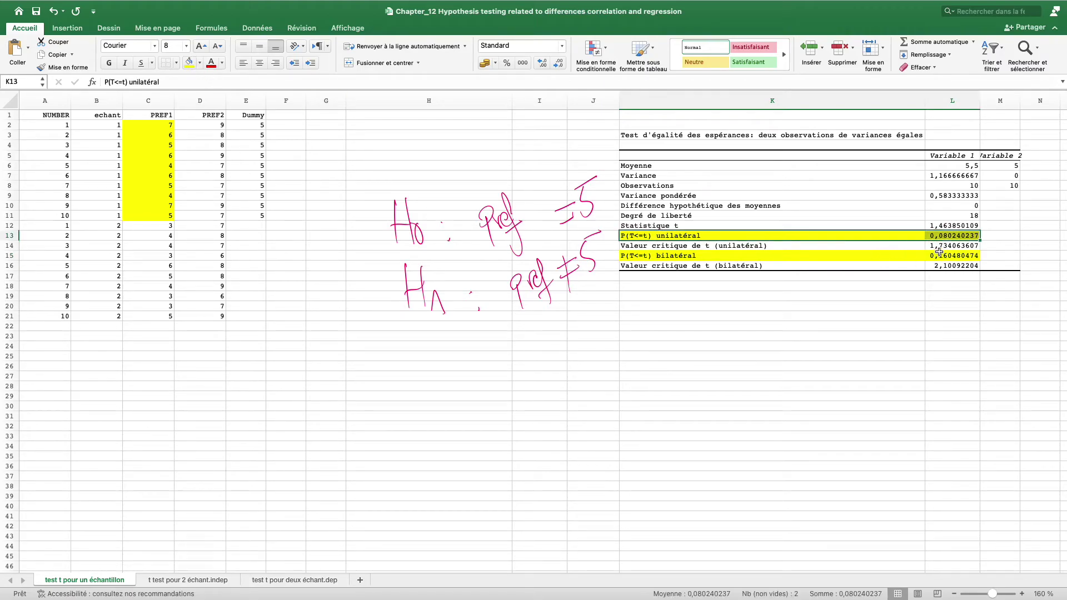